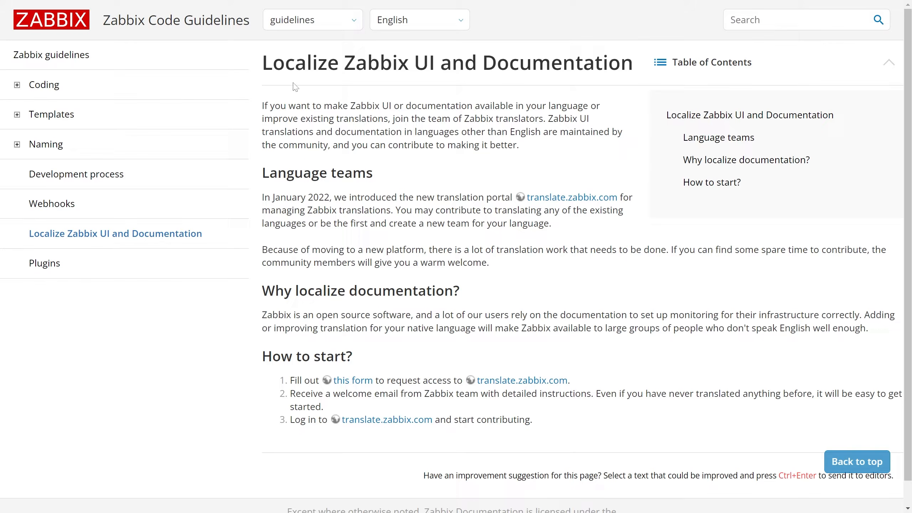
View the Zabbix Translator Application form linked from the localization guidelines, and return to the guidelines page.
{"action": "left_click", "coordinate": [303, 22]}
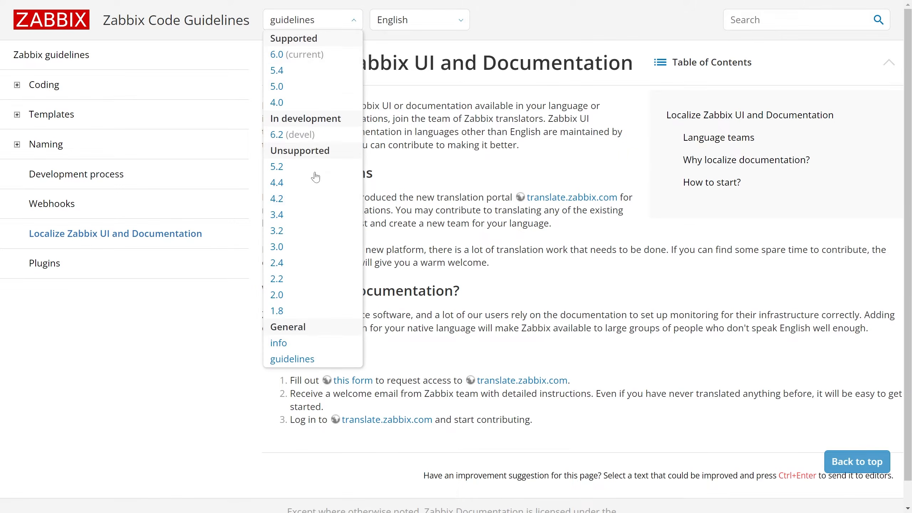
{"action": "left_click", "coordinate": [315, 362]}
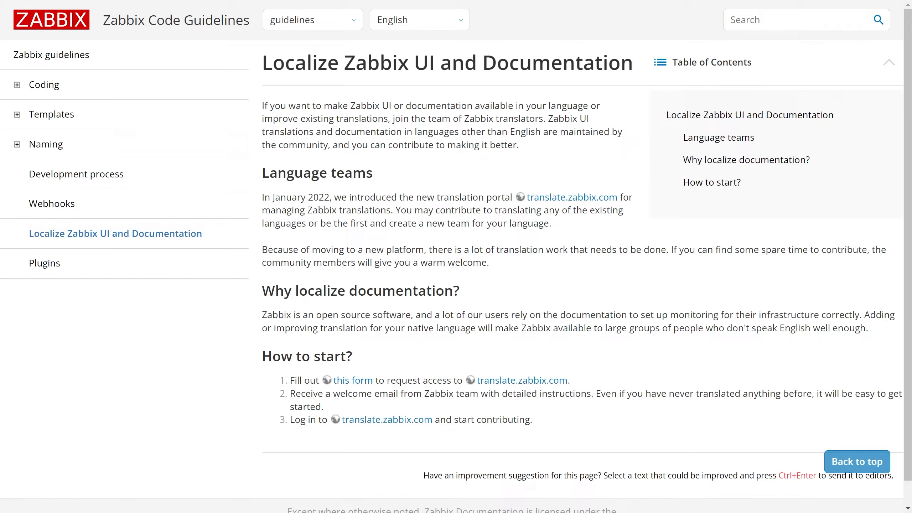
{"action": "left_click", "coordinate": [360, 384]}
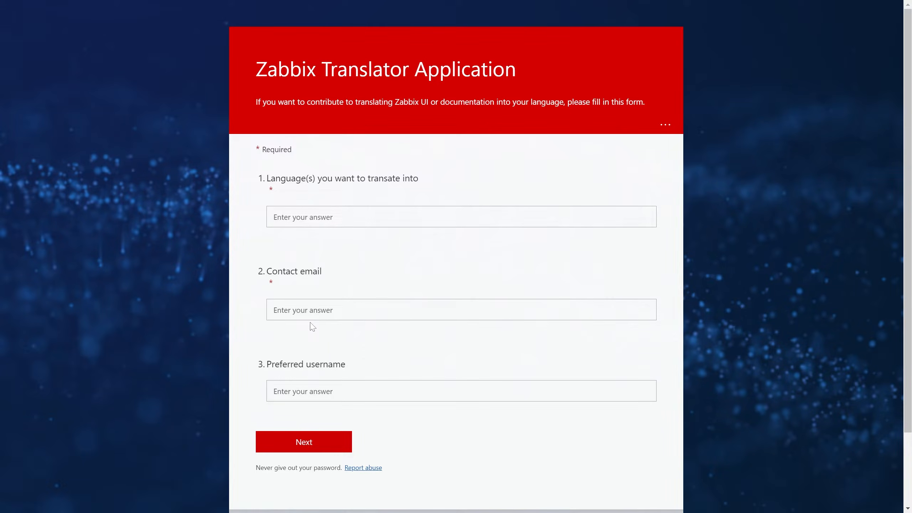
{"action": "key", "text": "alt+Left"}
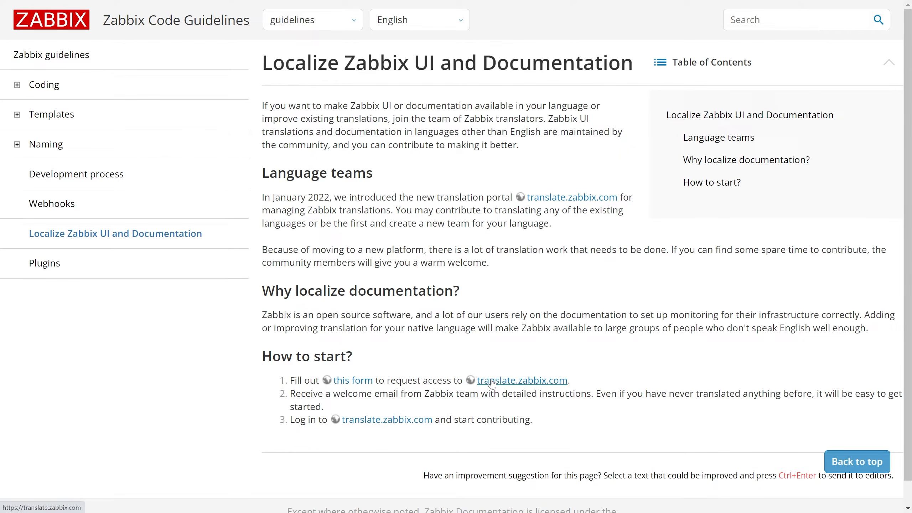
Open the translate.zabbix.com portal, look over its introduction, and go to the list of language teams.
{"action": "left_click", "coordinate": [546, 382]}
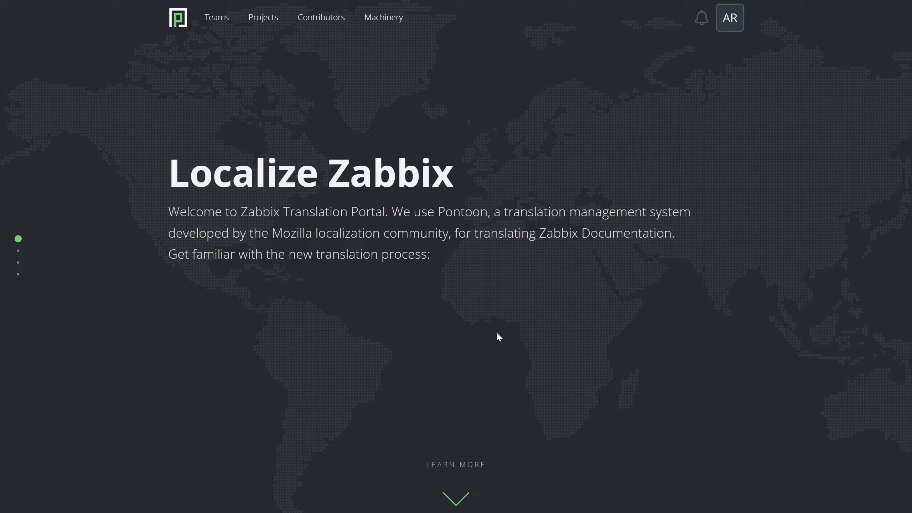
{"action": "scroll", "coordinate": [476, 330], "scroll_direction": "down", "scroll_amount": 1}
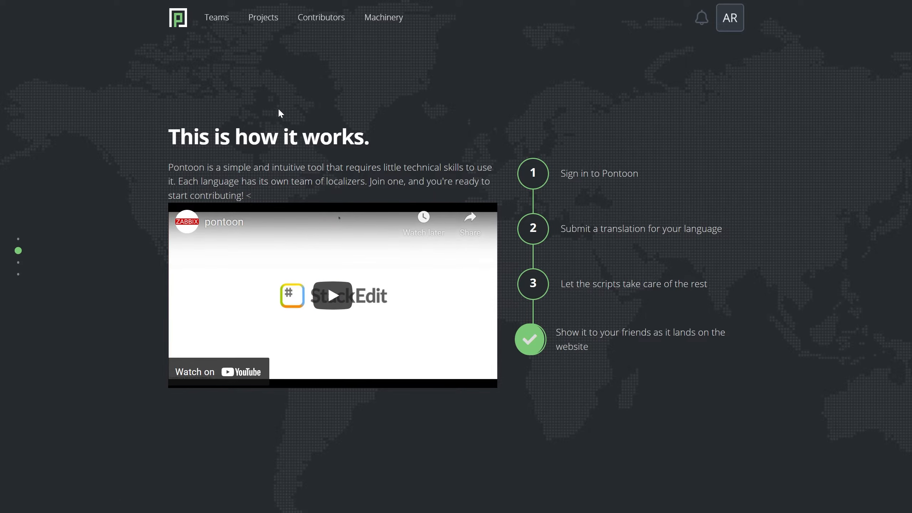
{"action": "left_click", "coordinate": [217, 18]}
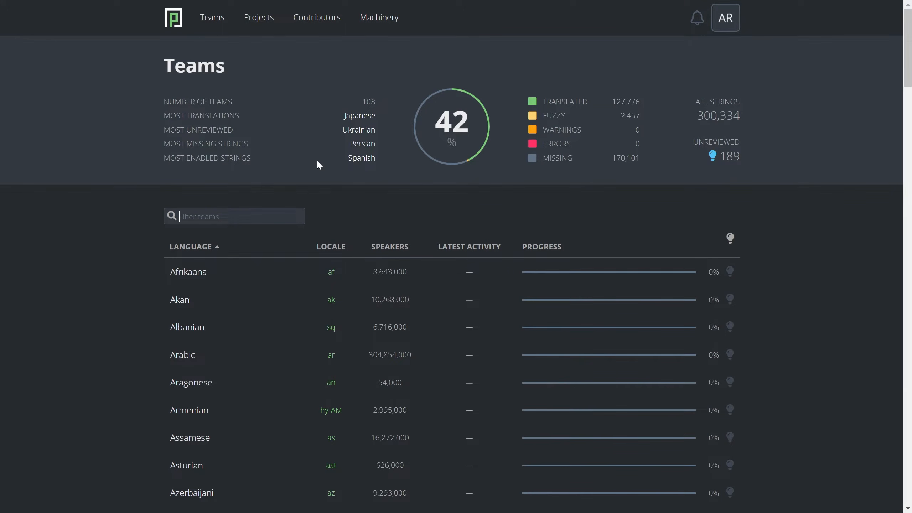
Filter the teams by "latv" and open the Latvian team's LC_MESSAGES/frontend.po resource in the Zabbix UI 6.0 project.
{"action": "type", "text": "latv"}
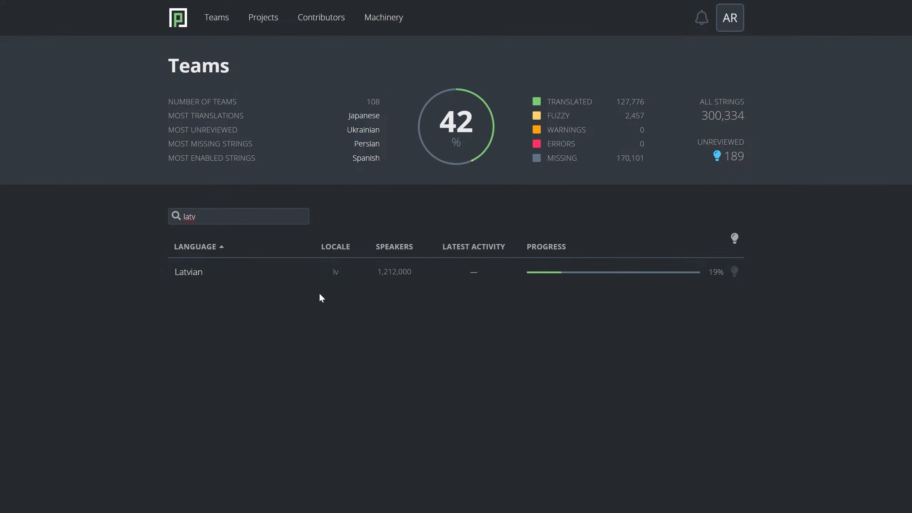
{"action": "mouse_move", "coordinate": [312, 283]}
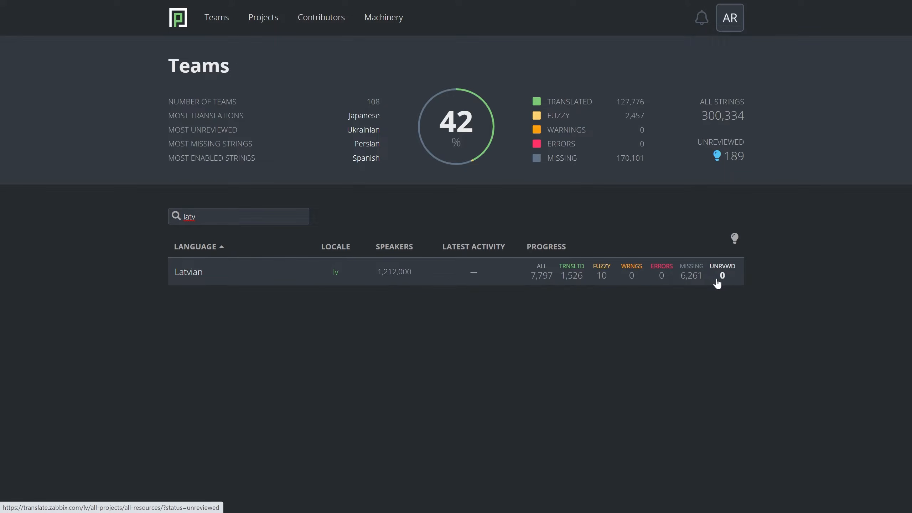
{"action": "left_click", "coordinate": [182, 282]}
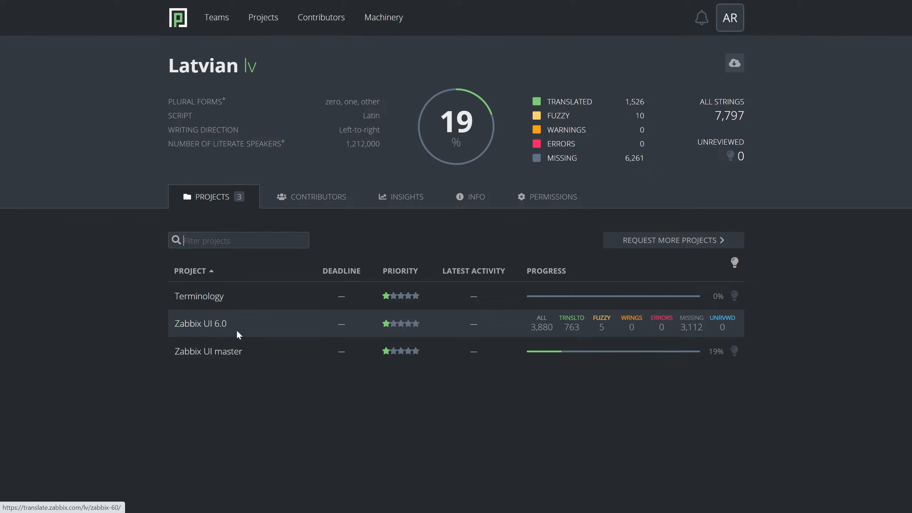
{"action": "left_click", "coordinate": [216, 328]}
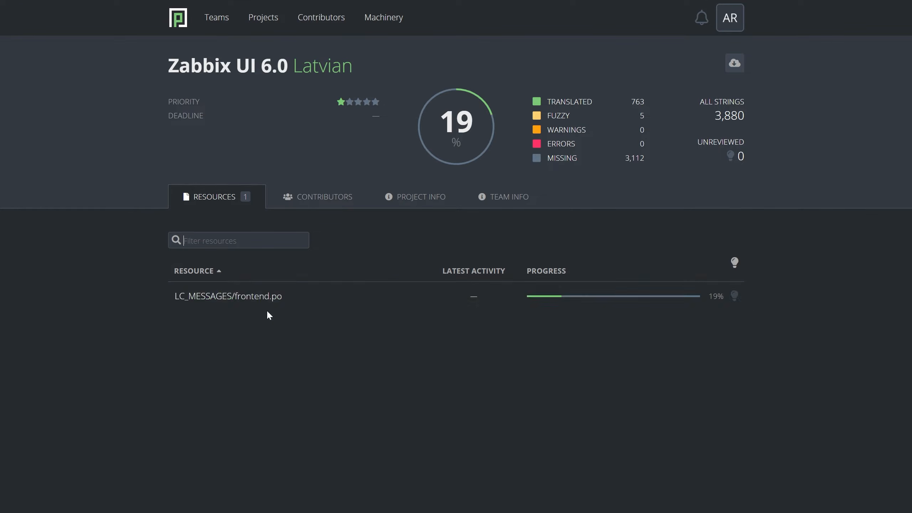
{"action": "left_click", "coordinate": [240, 298]}
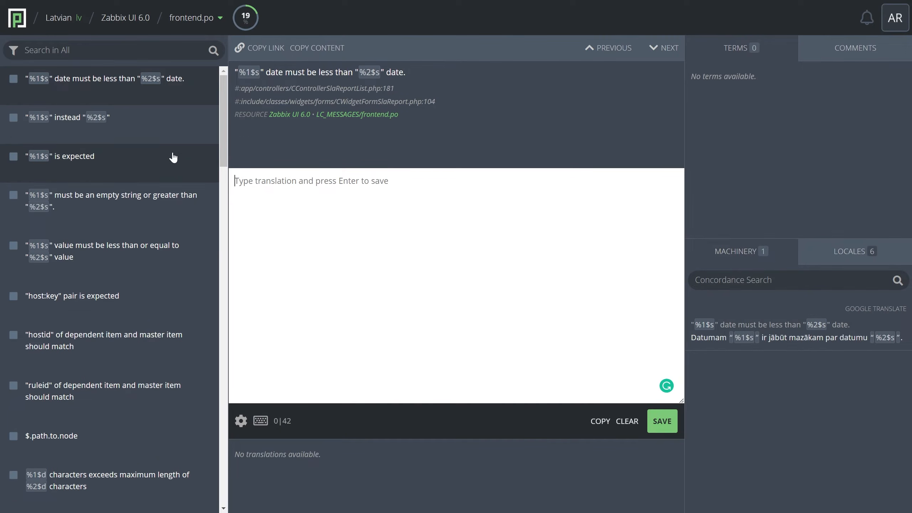
Browse the string list to "%d device" and compare its source text with its existing Latvian translation.
{"action": "left_click_drag", "start_coordinate": [222, 117], "coordinate": [219, 466]}
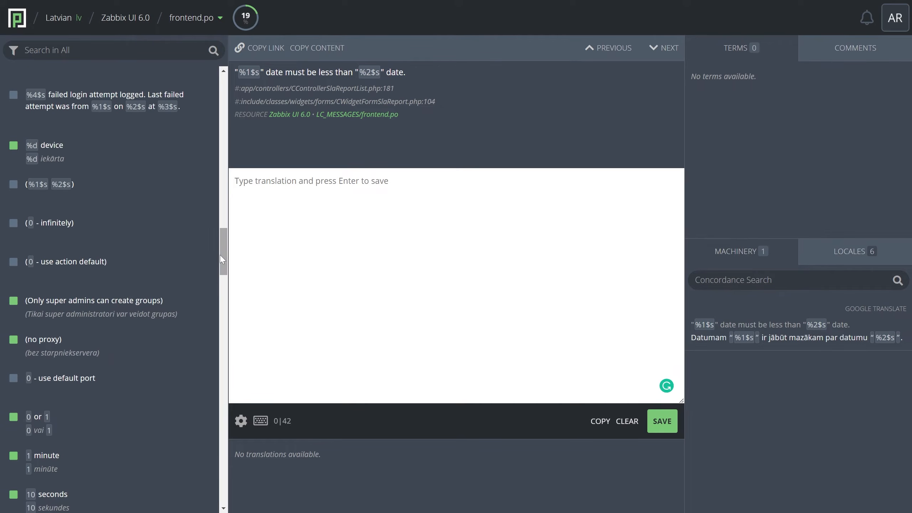
{"action": "left_click_drag", "start_coordinate": [221, 254], "coordinate": [215, 229]}
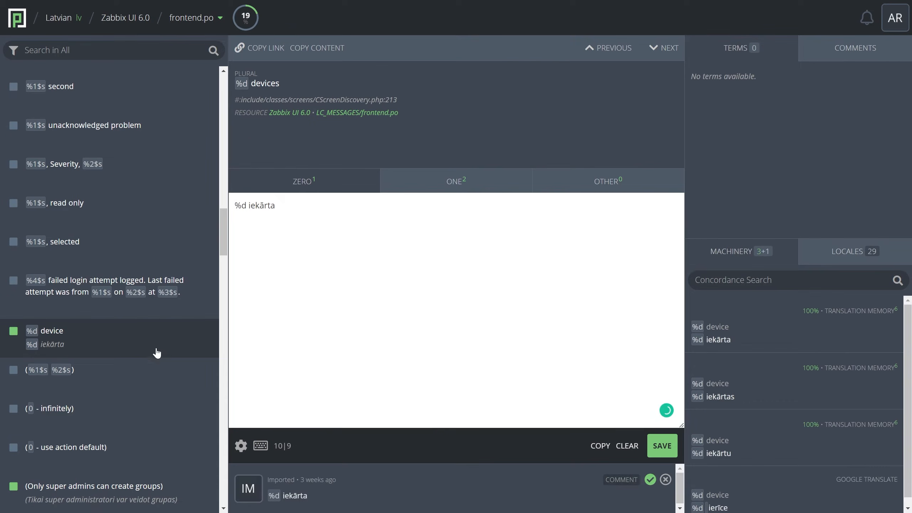
{"action": "left_click_drag", "start_coordinate": [277, 206], "coordinate": [234, 206]}
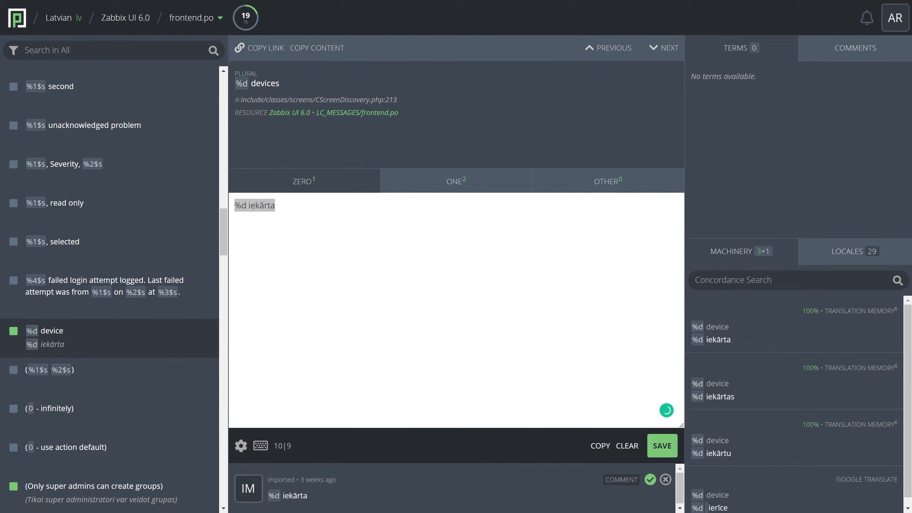
{"action": "left_click_drag", "start_coordinate": [281, 82], "coordinate": [237, 86]}
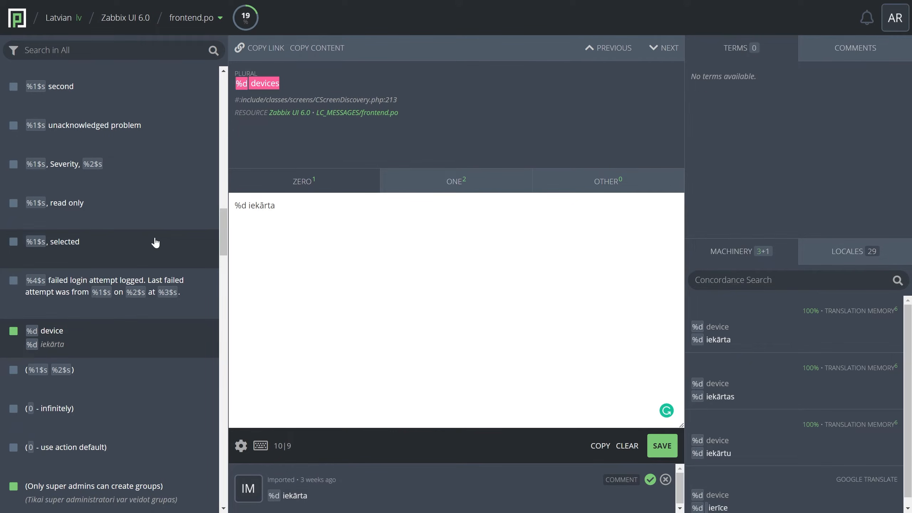
Translate the string "%1$s, selected" as "%1$s, izvēlēts", starting from a copy of its source text.
{"action": "left_click", "coordinate": [130, 248]}
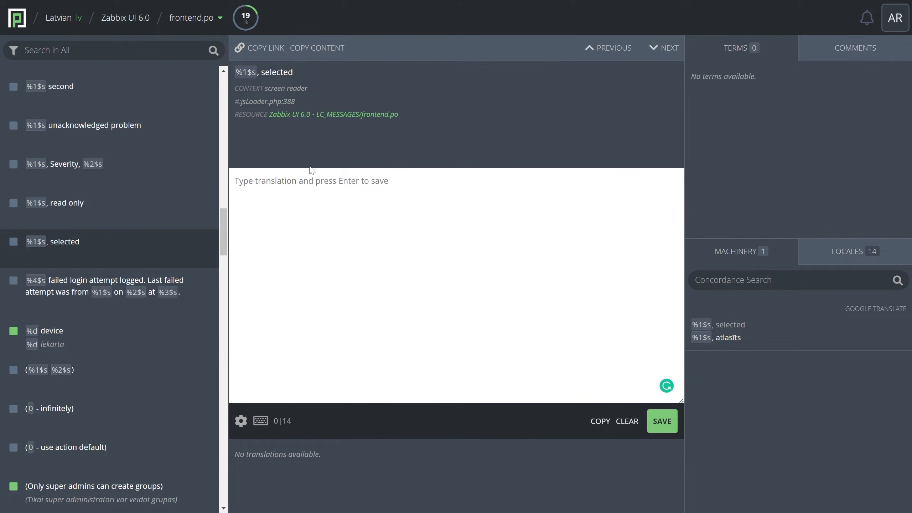
{"action": "left_click_drag", "start_coordinate": [284, 72], "coordinate": [235, 74]}
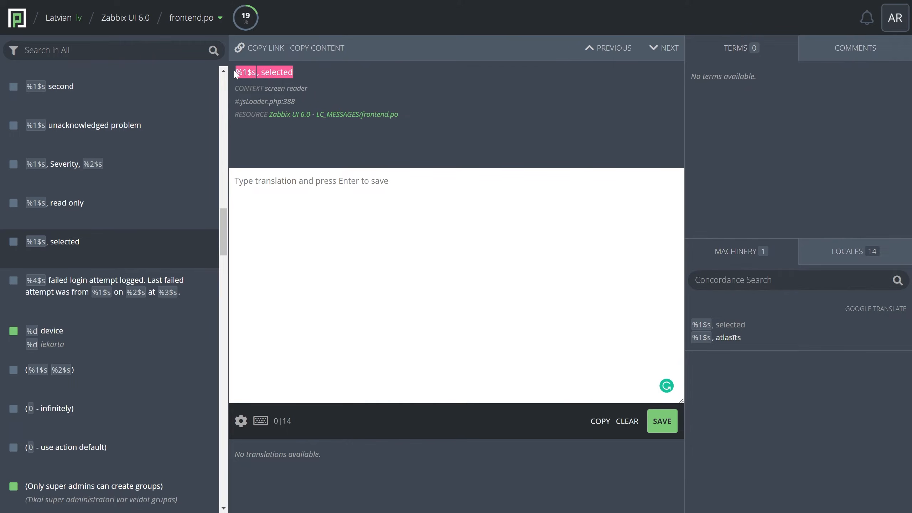
{"action": "left_click", "coordinate": [236, 181]}
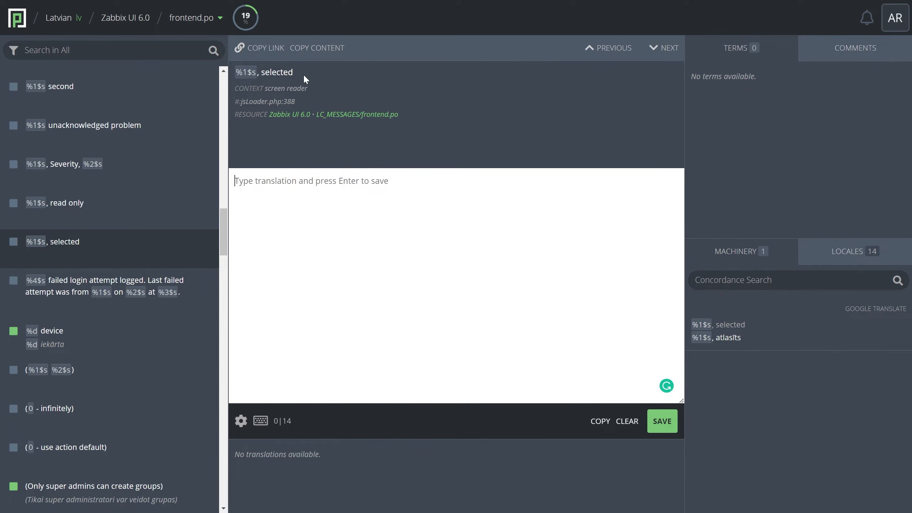
{"action": "left_click_drag", "start_coordinate": [308, 74], "coordinate": [236, 73]}
{"action": "key", "text": "ctrl+c"}
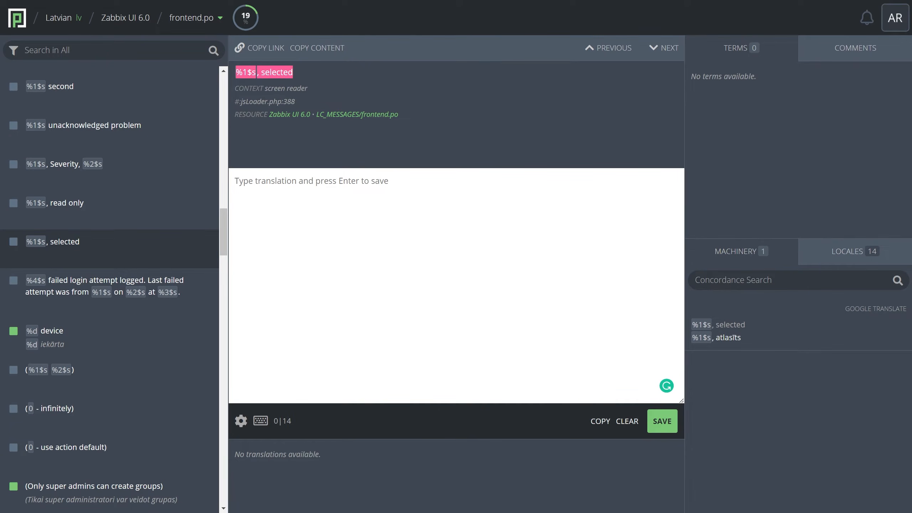
{"action": "left_click", "coordinate": [236, 180]}
{"action": "key", "text": "ctrl+v"}
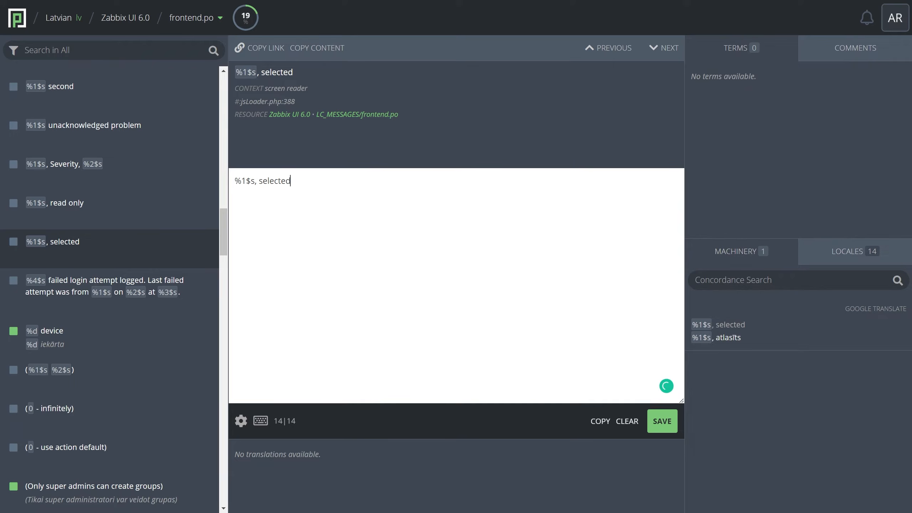
{"action": "left_click_drag", "start_coordinate": [234, 180], "coordinate": [255, 181]}
{"action": "double_click", "coordinate": [280, 181]}
{"action": "type", "text": "izvēlēts"}
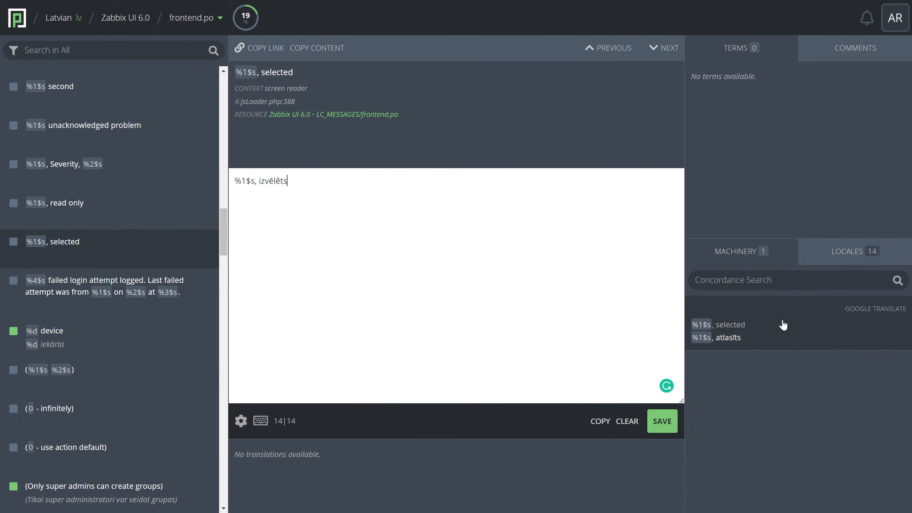
Replace the translation with the Google Translate suggestion "%1$s, atlasīts" and turn on the Make Suggestions option.
{"action": "left_click", "coordinate": [784, 332]}
{"action": "left_click", "coordinate": [240, 421]}
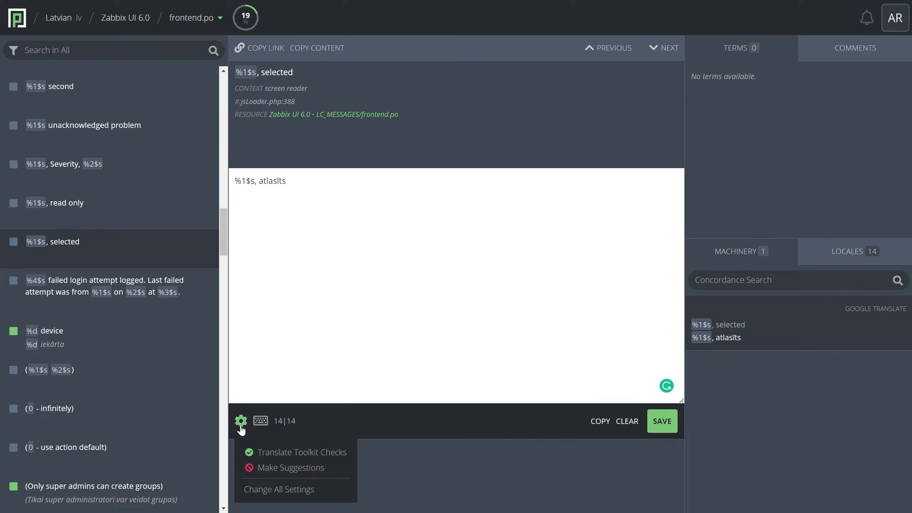
{"action": "left_click", "coordinate": [284, 467]}
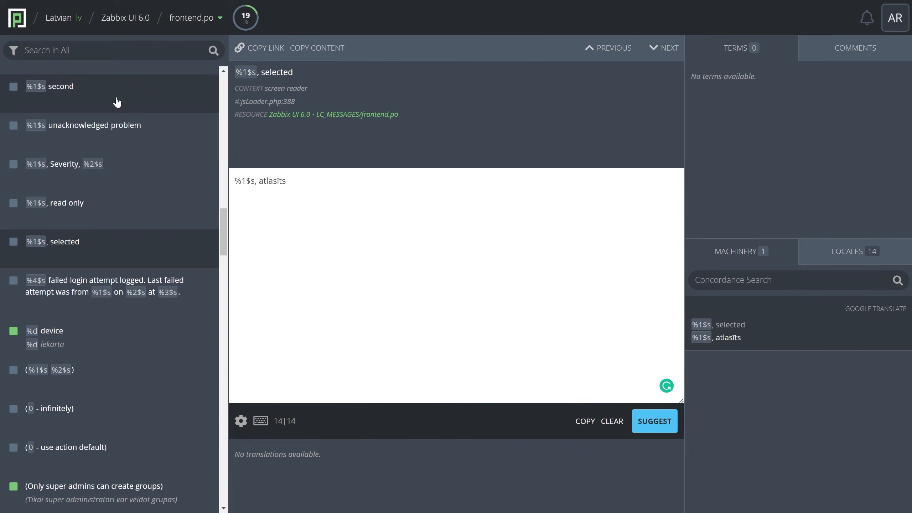
Discard the unsaved changes and fill in the string "%1$s, Severity, %2$s" with the Google Translate suggestion "%1$s, smaguma pakāpe, %2$s".
{"action": "left_click", "coordinate": [146, 173]}
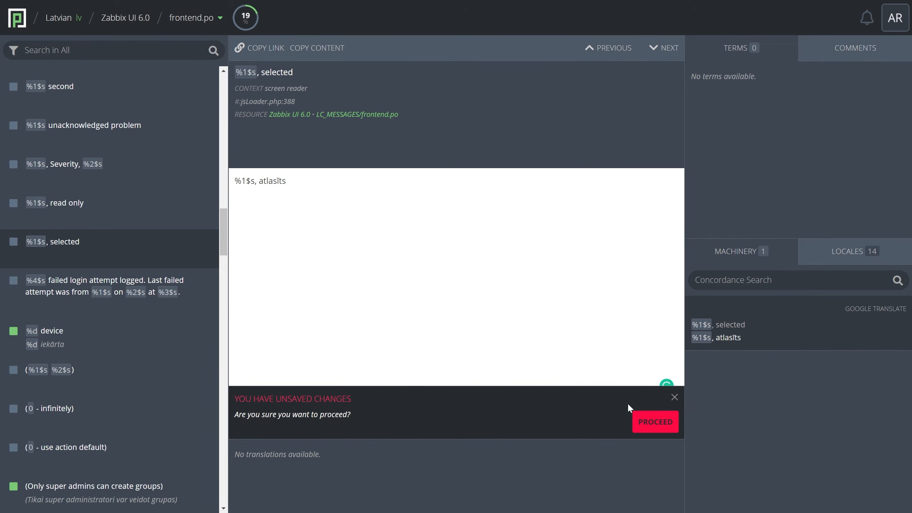
{"action": "left_click", "coordinate": [654, 422]}
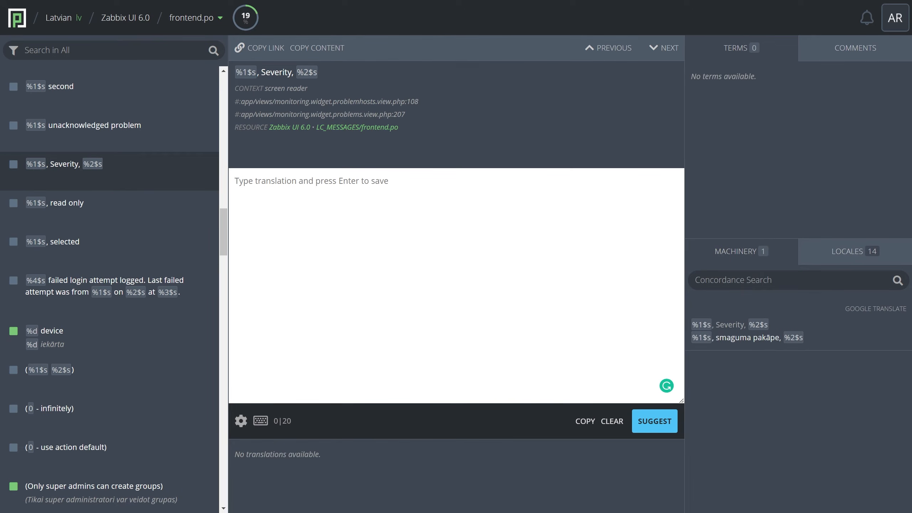
{"action": "left_click_drag", "start_coordinate": [321, 81], "coordinate": [237, 76]}
{"action": "key", "text": "ctrl+c"}
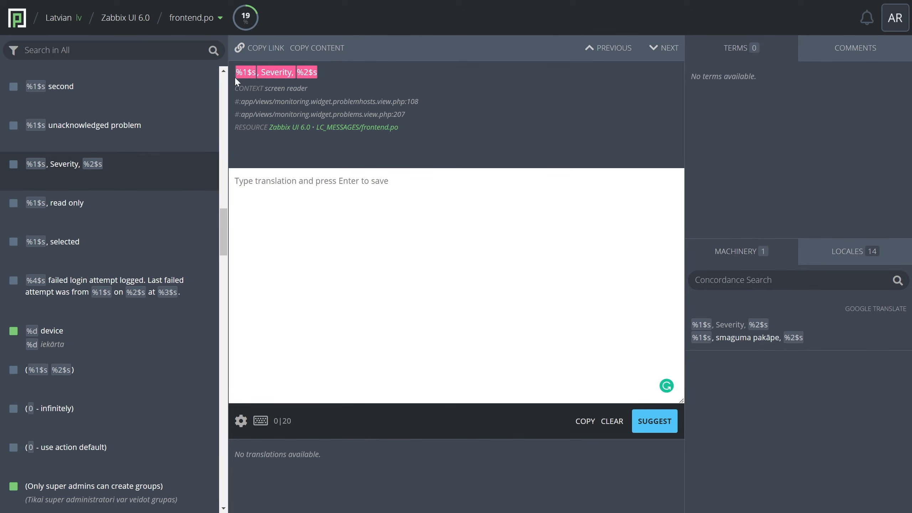
{"action": "left_click", "coordinate": [237, 180]}
{"action": "key", "text": "ctrl+v"}
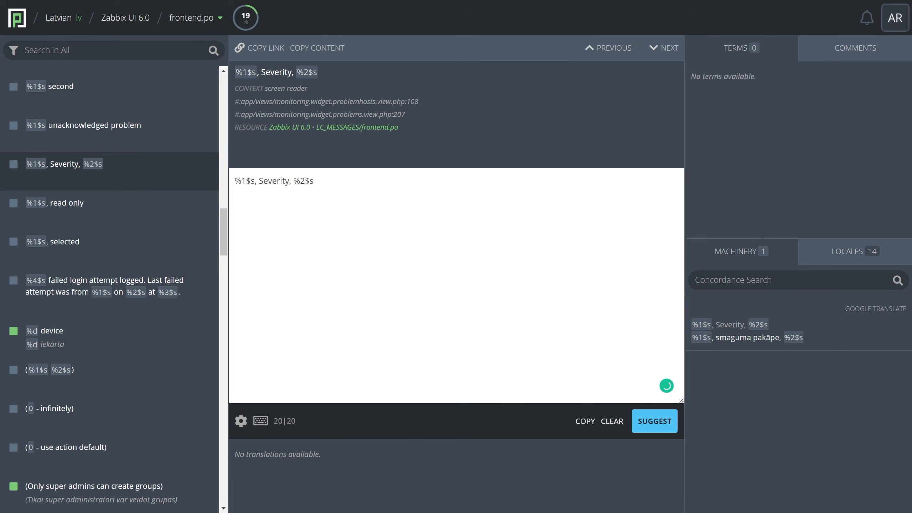
{"action": "double_click", "coordinate": [268, 181]}
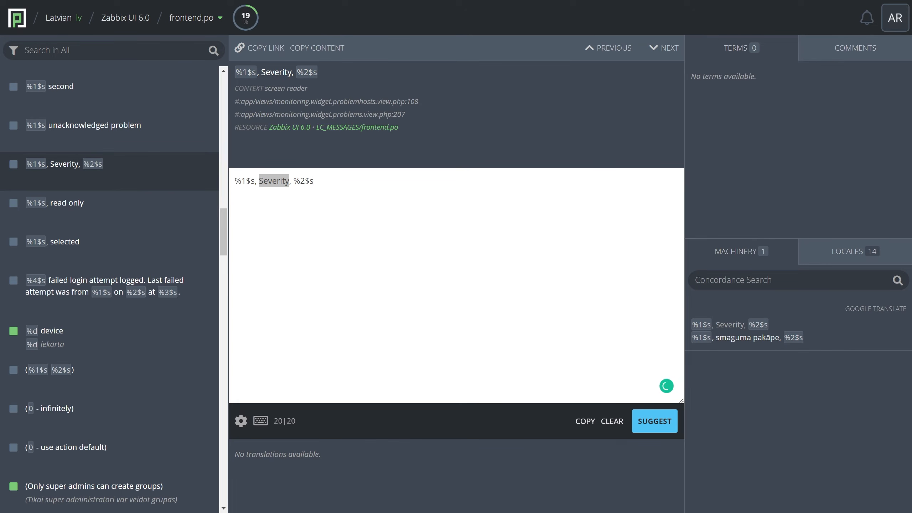
{"action": "left_click", "coordinate": [747, 350]}
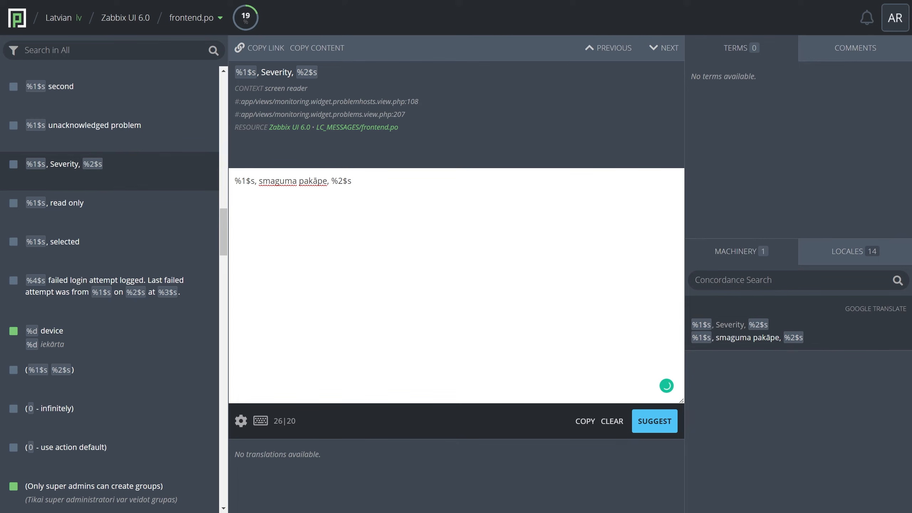
Turn off the Make Suggestions option in the translation editor settings.
{"action": "left_click", "coordinate": [244, 424]}
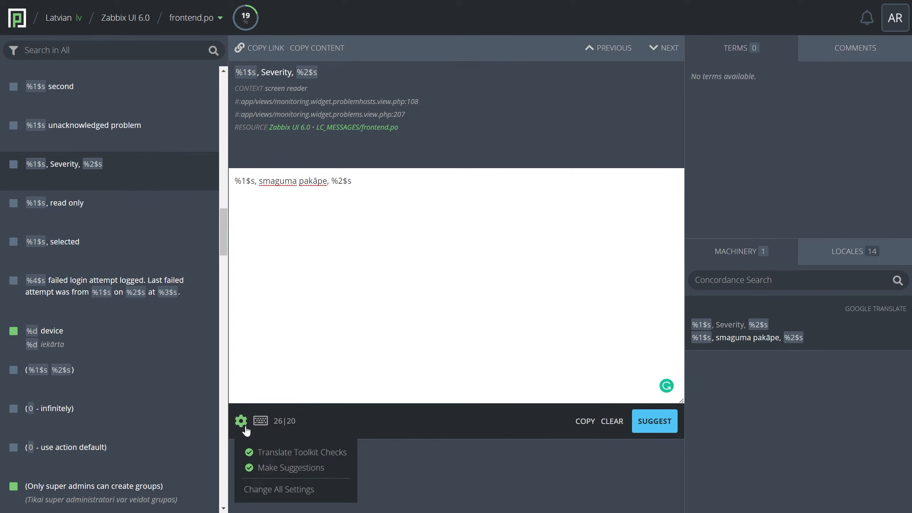
{"action": "left_click", "coordinate": [287, 467]}
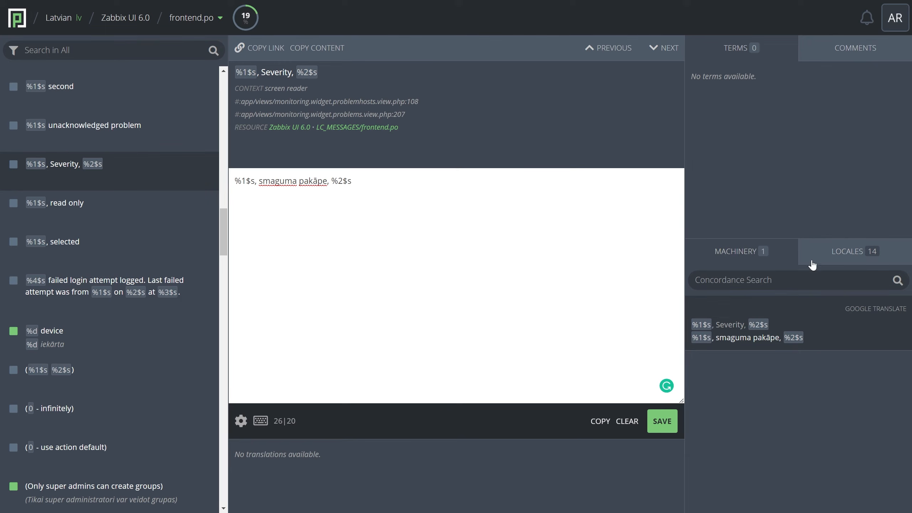
Review how other locales have translated the string "%1$s, Severity, %2$s".
{"action": "left_click", "coordinate": [875, 261]}
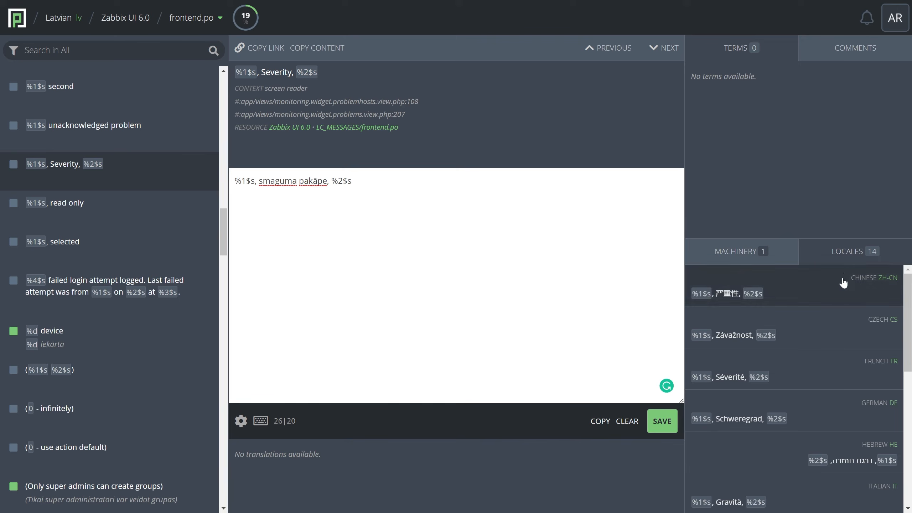
{"action": "left_click_drag", "start_coordinate": [909, 307], "coordinate": [902, 418]}
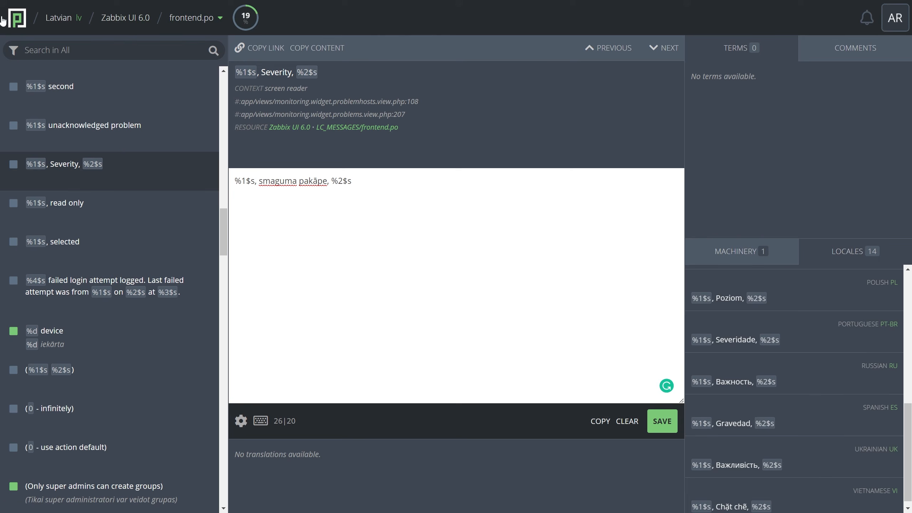
Return to the translation portal's home page and open the list of language teams again.
{"action": "left_click", "coordinate": [18, 21]}
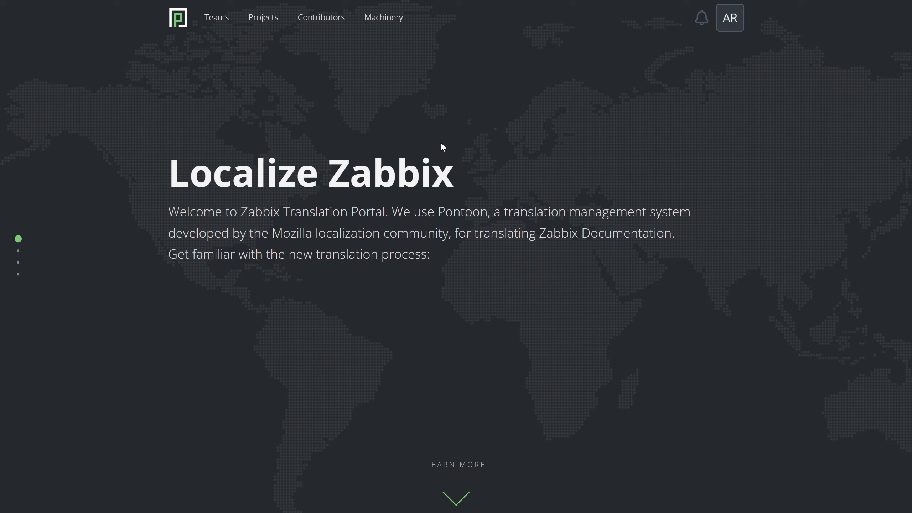
{"action": "scroll", "coordinate": [516, 202], "scroll_direction": "down", "scroll_amount": 2}
{"action": "scroll", "coordinate": [510, 199], "scroll_direction": "up", "scroll_amount": 2}
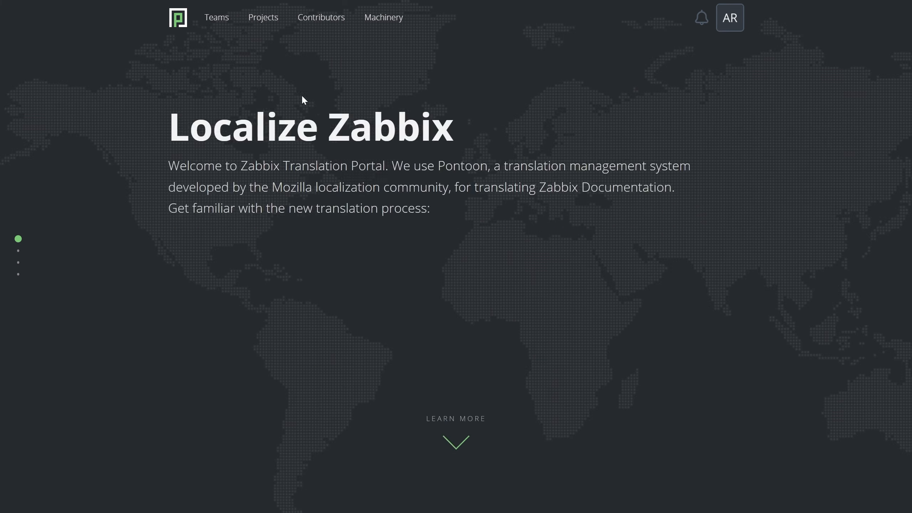
{"action": "left_click", "coordinate": [222, 22]}
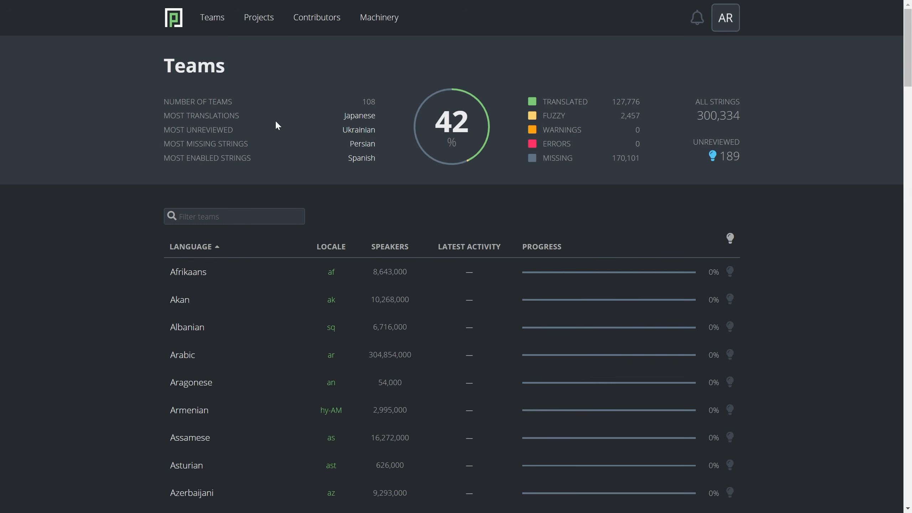